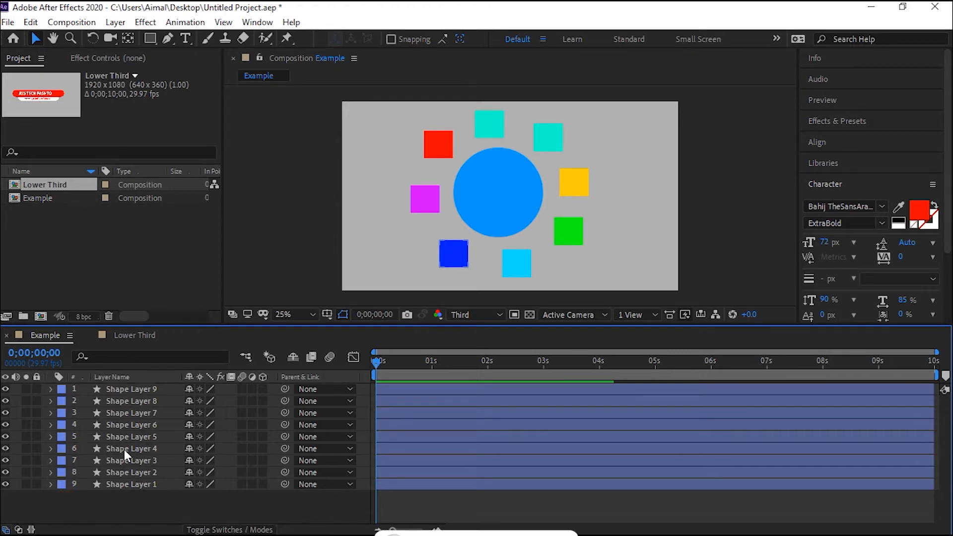
Preview the Example composition's animation and return to the start.
{"action": "key", "text": "space"}
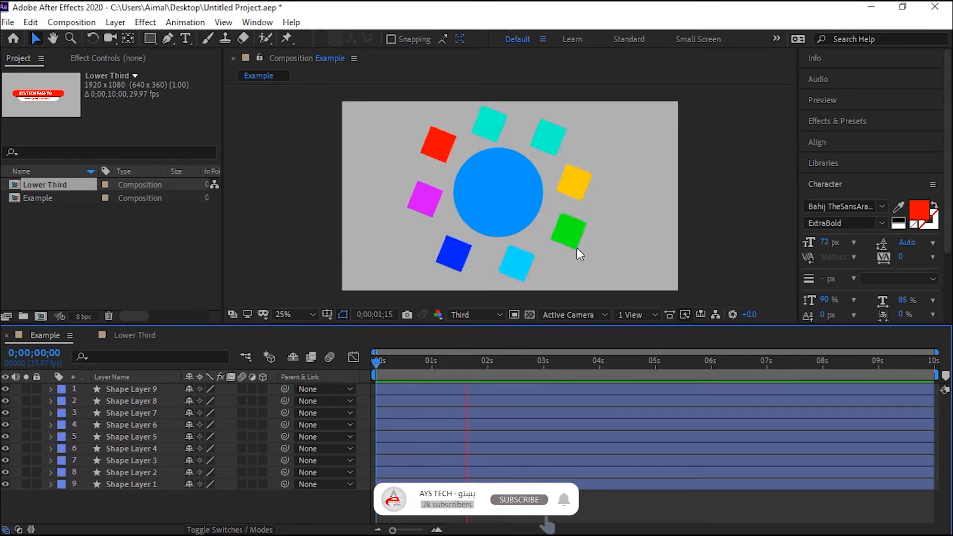
{"action": "key", "text": "space"}
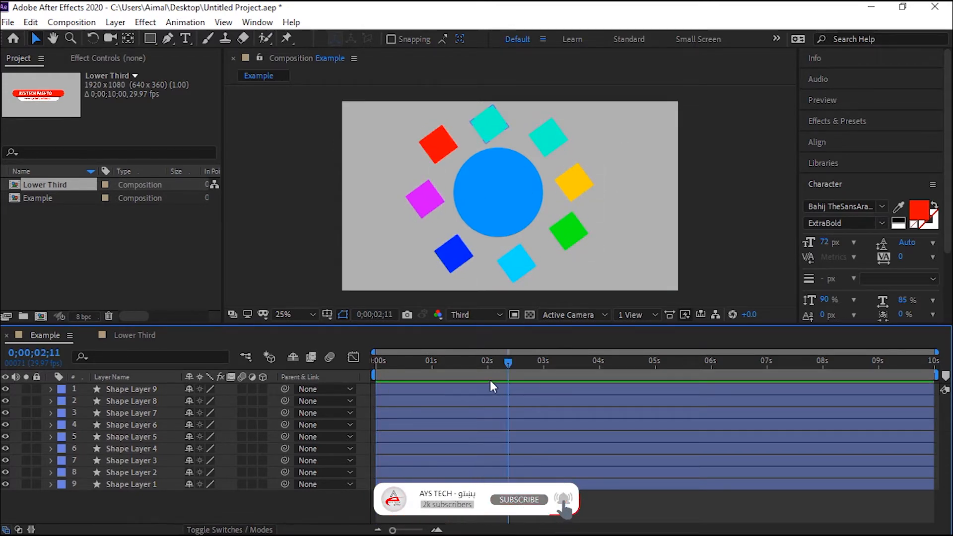
{"action": "key", "text": "Home"}
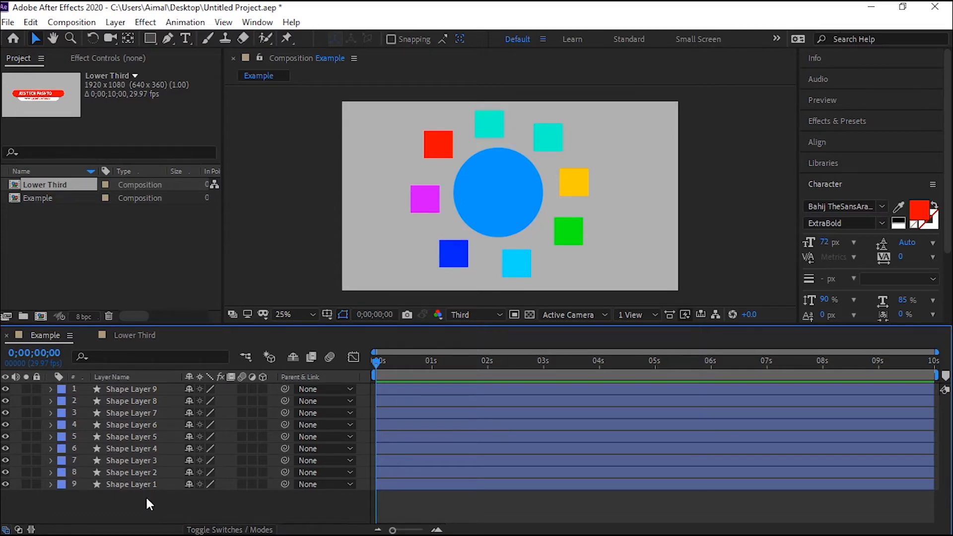
{"action": "left_click_drag", "start_coordinate": [144, 494], "coordinate": [121, 378]}
{"action": "left_click", "coordinate": [115, 22]}
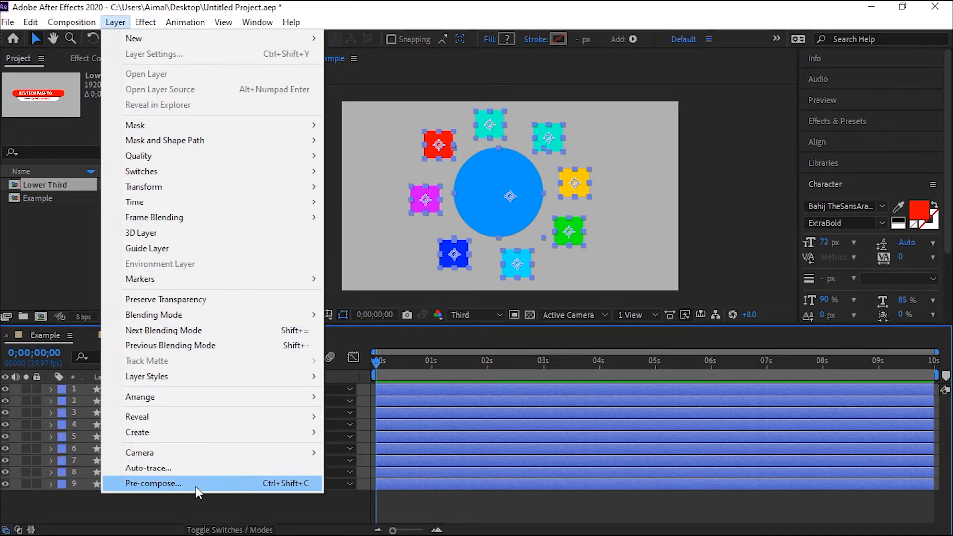
{"action": "left_click", "coordinate": [196, 484]}
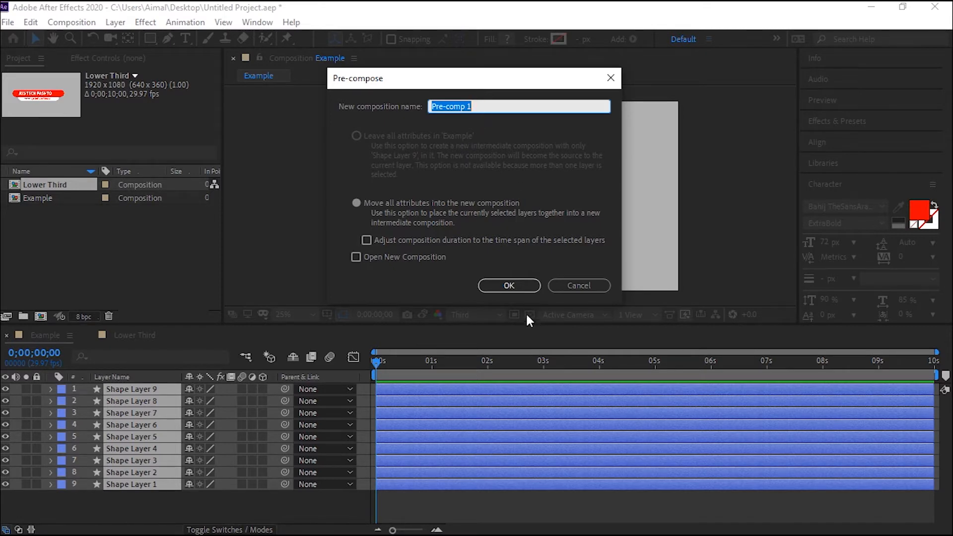
{"action": "left_click", "coordinate": [568, 287]}
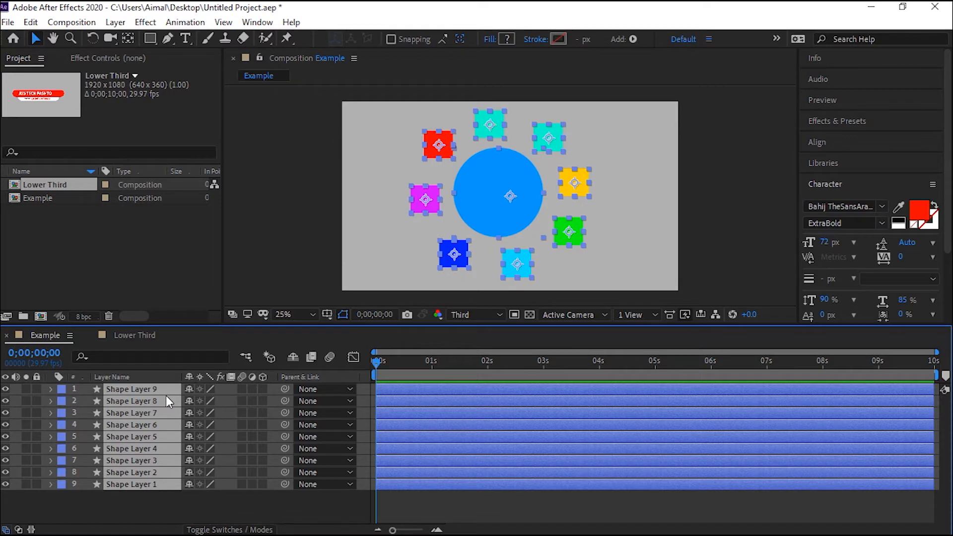
Pre-compose all nine selected shape layers into a new composition with the default name.
{"action": "right_click", "coordinate": [146, 392]}
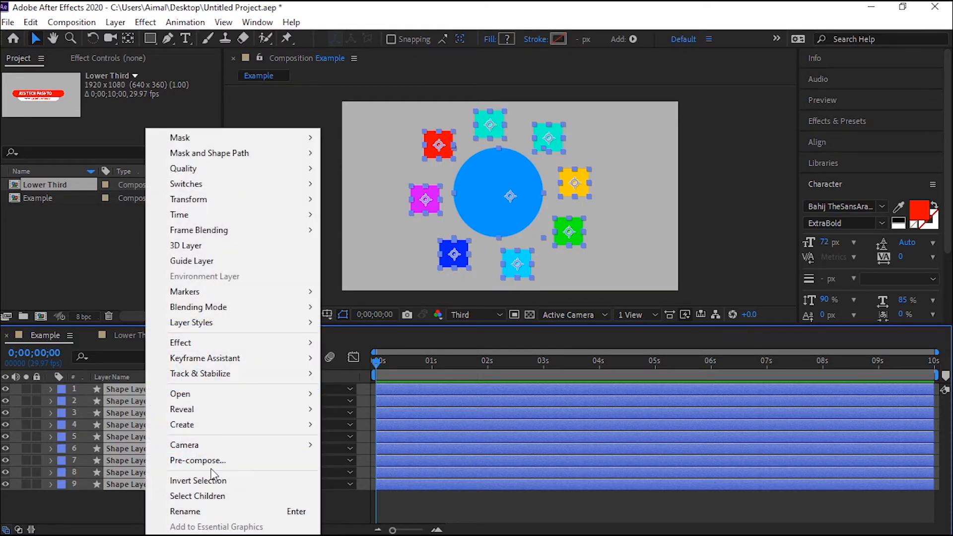
{"action": "left_click", "coordinate": [226, 464]}
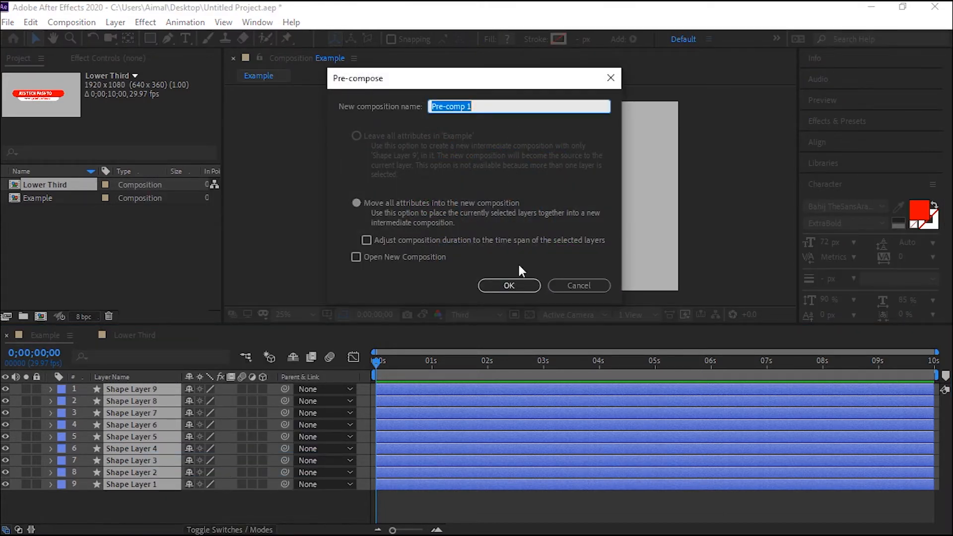
{"action": "left_click", "coordinate": [523, 287]}
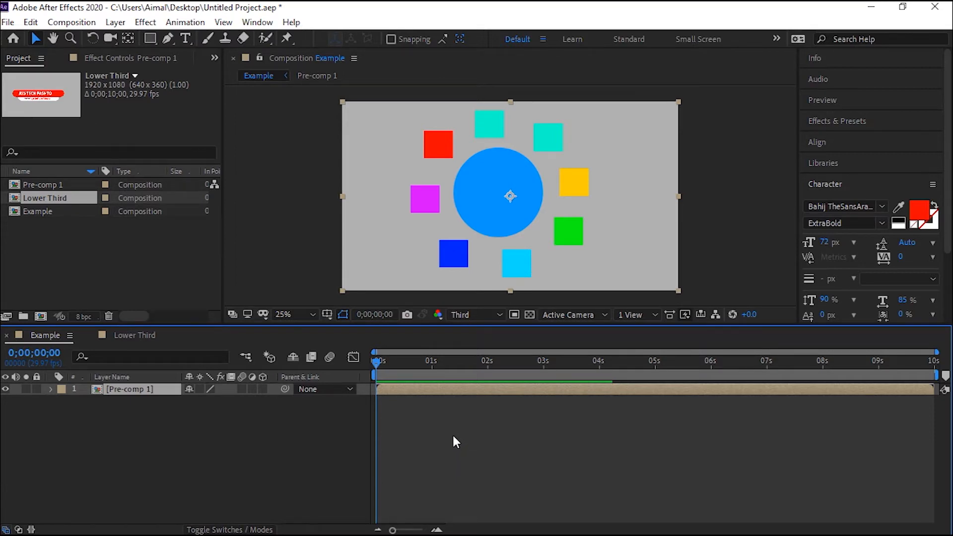
Preview the composition containing the new pre-comp.
{"action": "mouse_move", "coordinate": [478, 172]}
{"action": "left_mouse_down"}
{"action": "mouse_move", "coordinate": [558, 180]}
{"action": "mouse_move", "coordinate": [450, 173]}
{"action": "mouse_move", "coordinate": [451, 163]}
{"action": "mouse_move", "coordinate": [482, 166]}
{"action": "mouse_move", "coordinate": [481, 178]}
{"action": "left_mouse_up"}
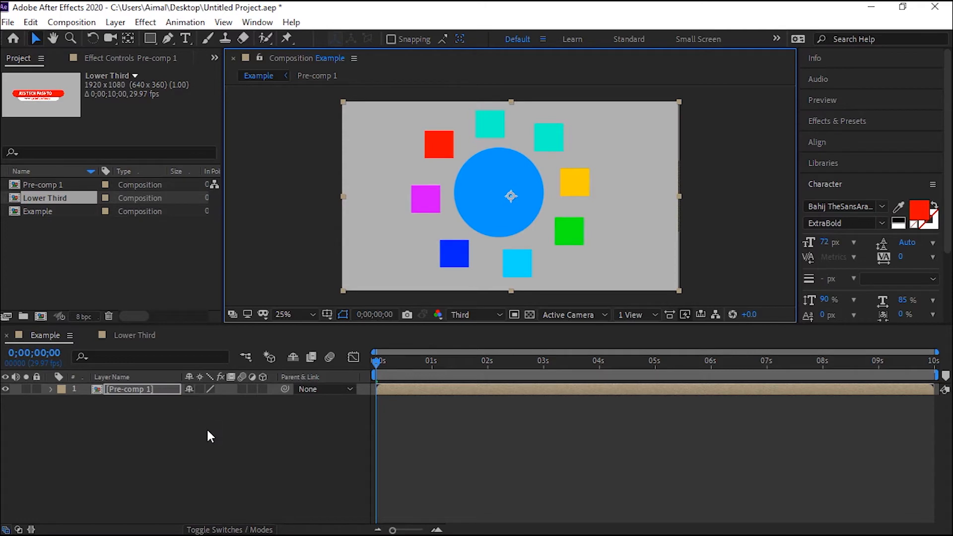
{"action": "key", "text": "space"}
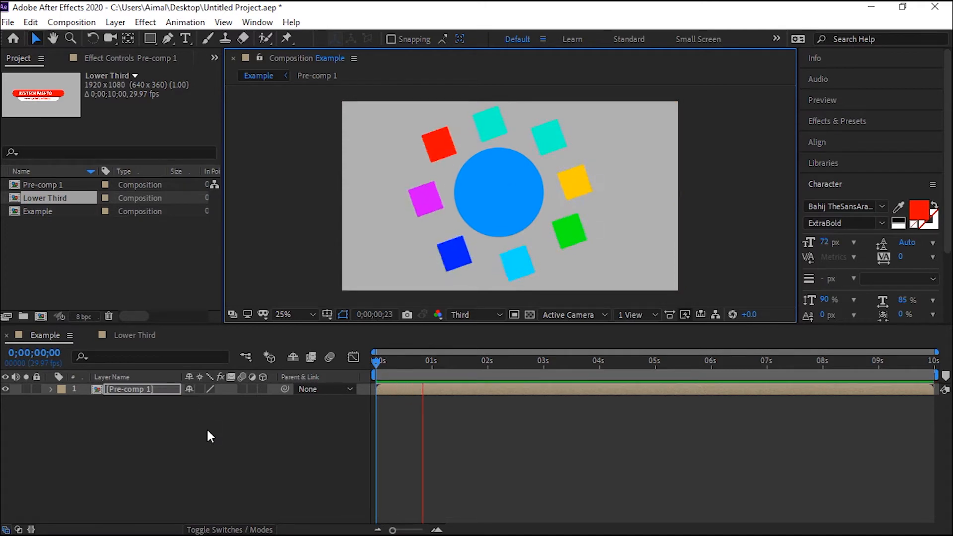
{"action": "key", "text": "space"}
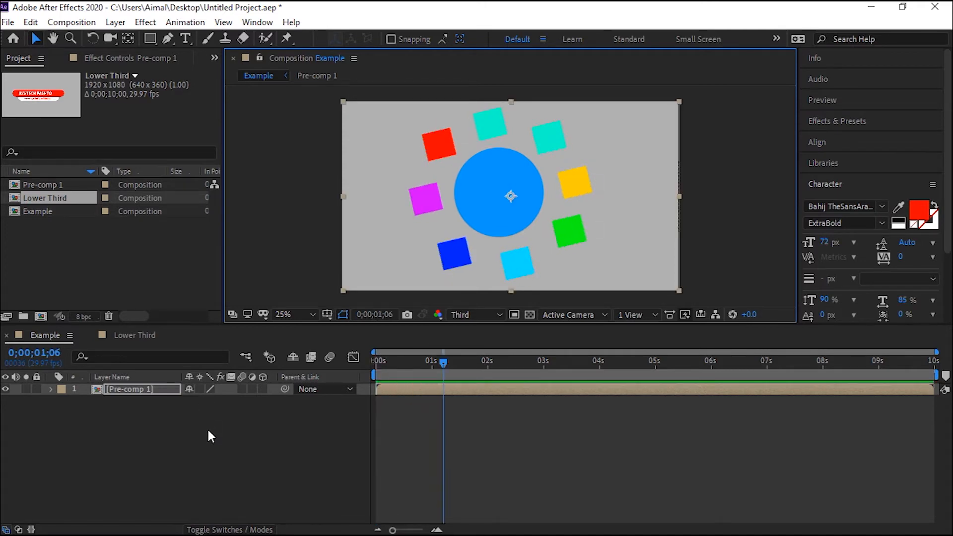
At the start of the timeline, set the Pre-comp 1 layer's scale to 0% and add a scale keyframe.
{"action": "left_click", "coordinate": [124, 392]}
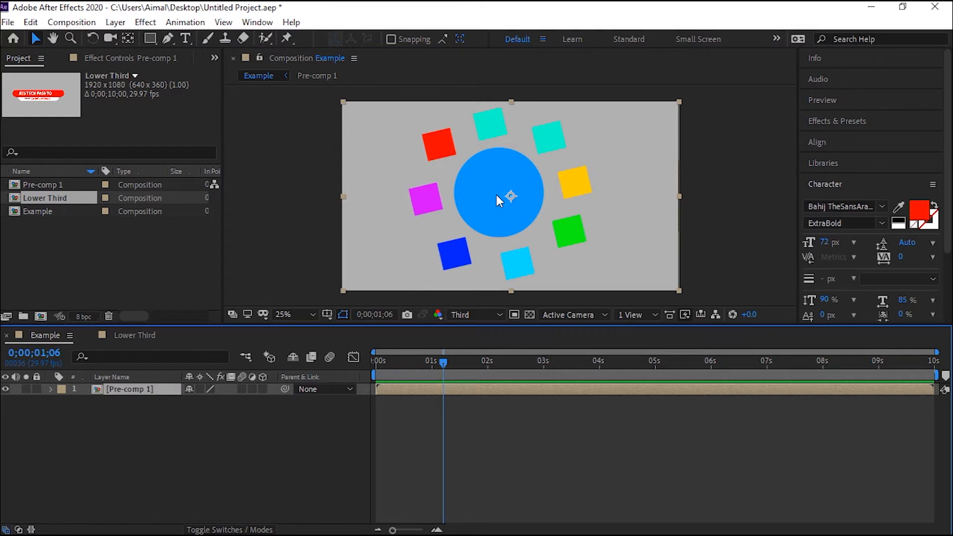
{"action": "key", "text": "Home"}
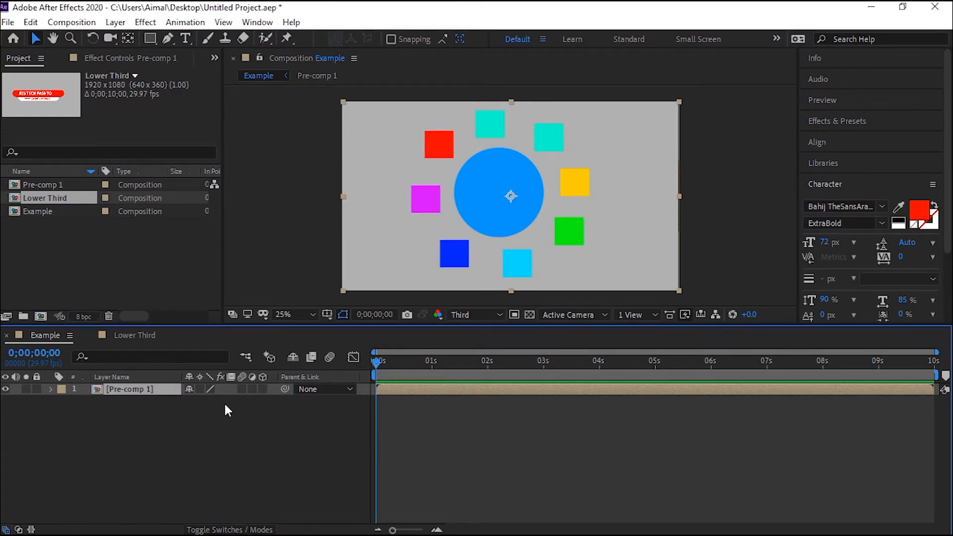
{"action": "key", "text": "s"}
{"action": "left_click", "coordinate": [229, 400]}
{"action": "type", "text": "0"}
{"action": "key", "text": "Return"}
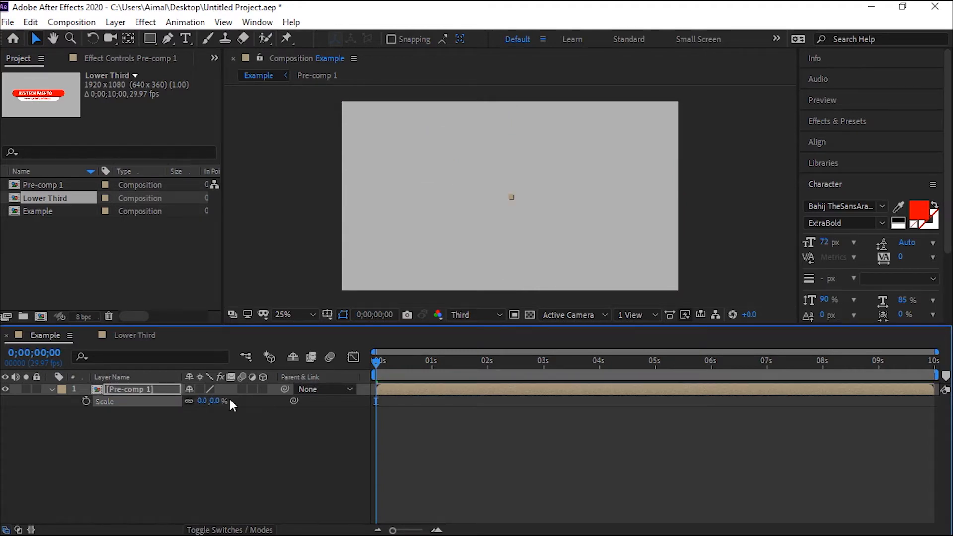
{"action": "left_click", "coordinate": [81, 399]}
At about 1 second, set the pre-comp's scale to 100%.
{"action": "left_click_drag", "start_coordinate": [383, 362], "coordinate": [434, 368]}
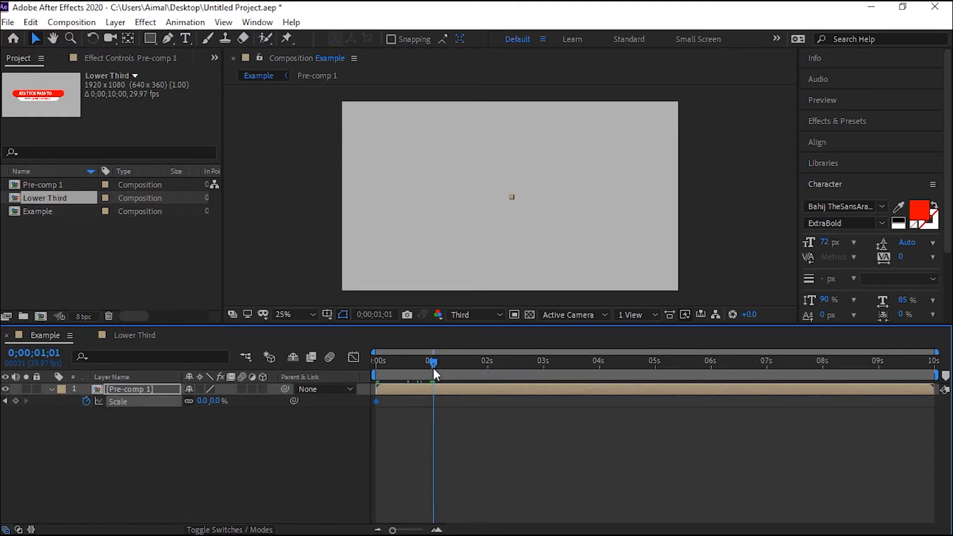
{"action": "left_click", "coordinate": [215, 401]}
{"action": "type", "text": "100"}
{"action": "key", "text": "Return"}
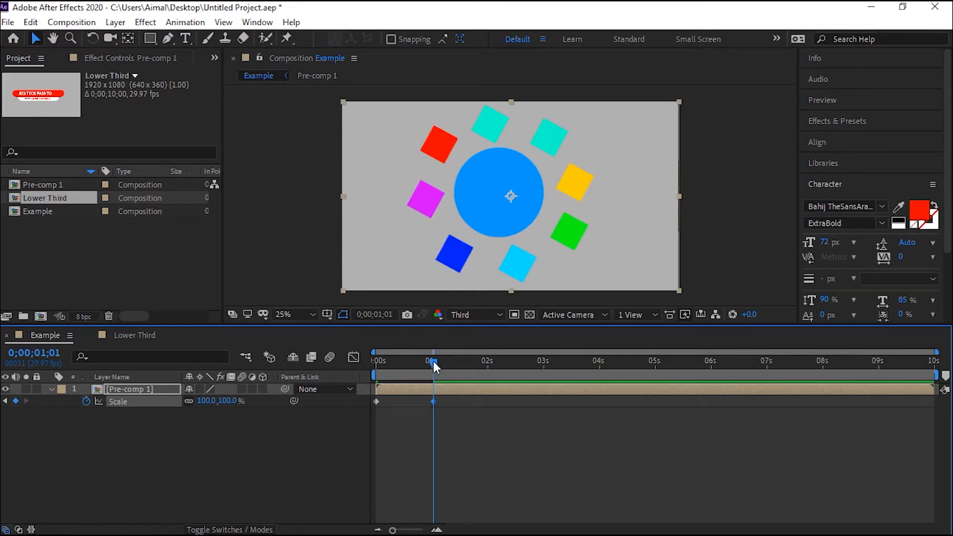
Add a 100% scale keyframe at 9 seconds and set the scale to 0% at the composition's last frame.
{"action": "left_click_drag", "start_coordinate": [433, 367], "coordinate": [878, 375]}
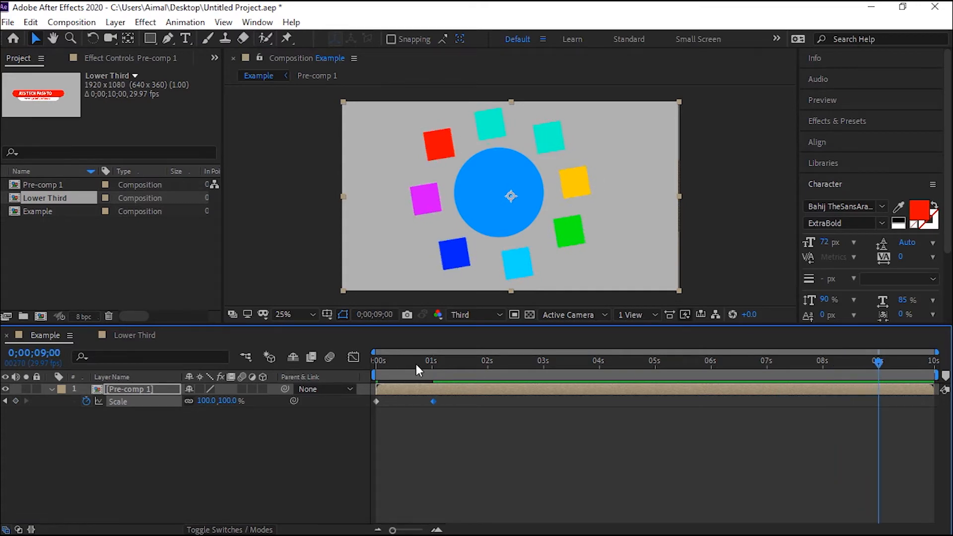
{"action": "left_click", "coordinate": [15, 401]}
{"action": "left_click_drag", "start_coordinate": [879, 365], "coordinate": [941, 372]}
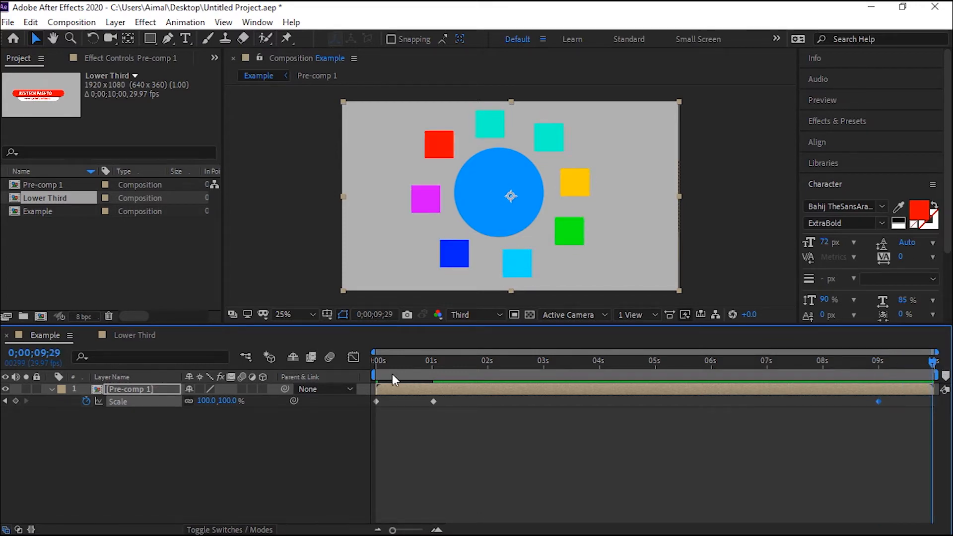
{"action": "left_click", "coordinate": [228, 401]}
{"action": "type", "text": "0"}
{"action": "key", "text": "Return"}
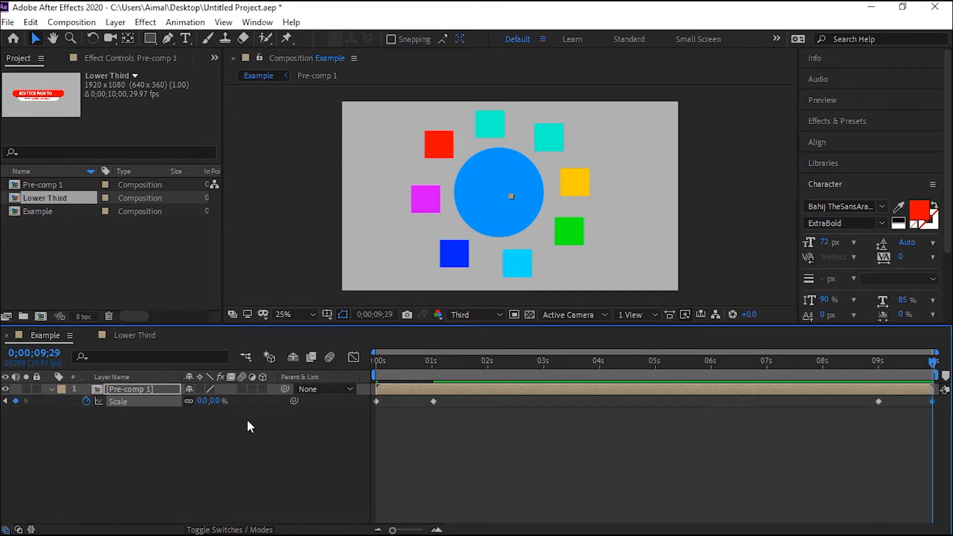
Preview the scale animation and collapse the layer's properties.
{"action": "key", "text": "space"}
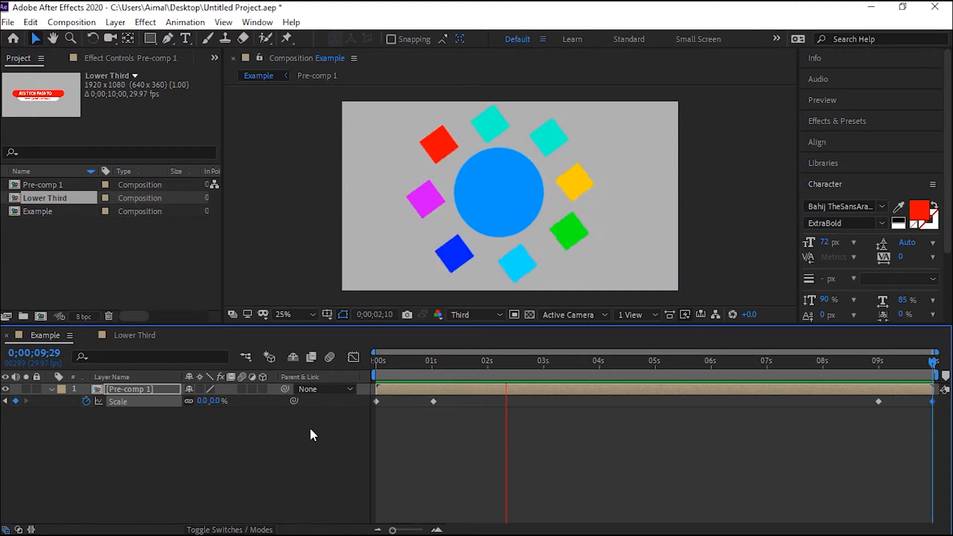
{"action": "key", "text": "space"}
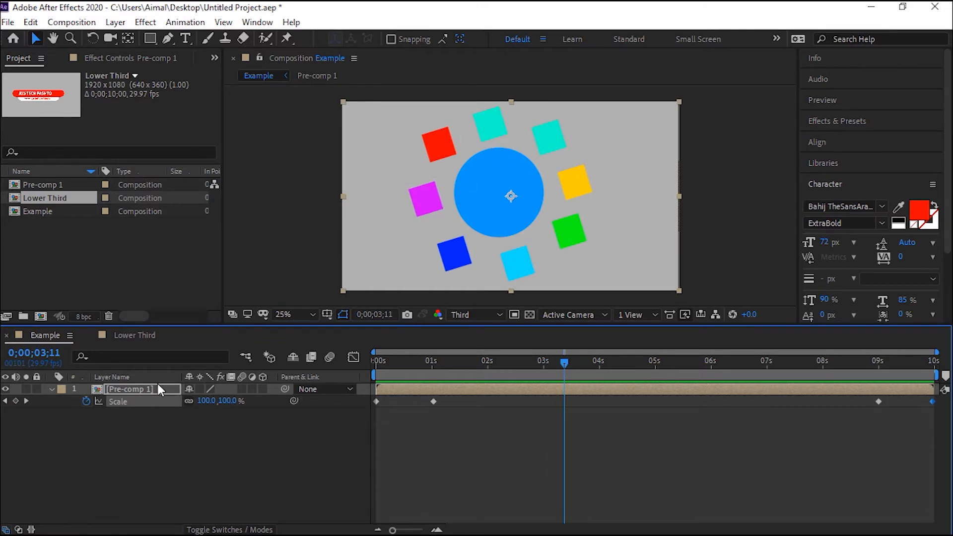
{"action": "left_click", "coordinate": [51, 390]}
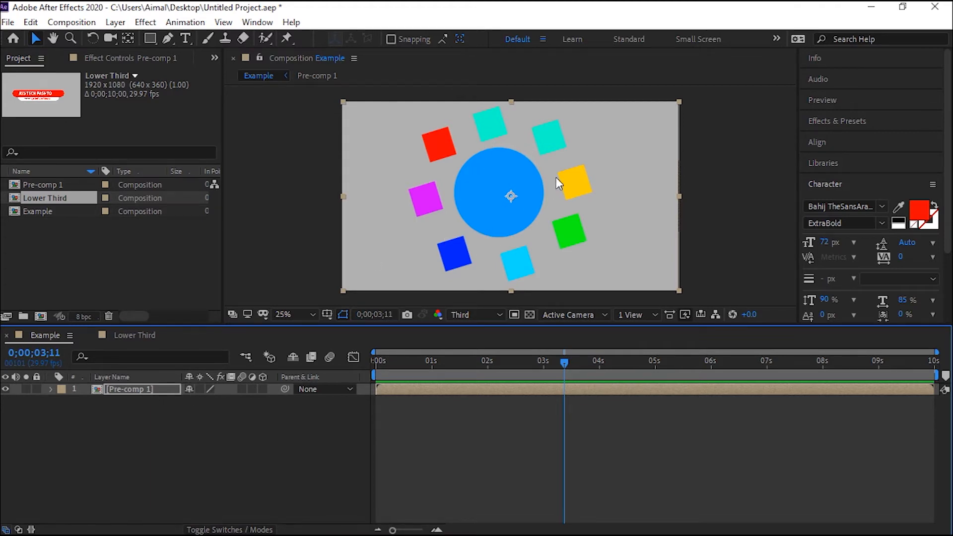
Open Pre-comp 1 to inspect its shape layers, then close its timeline and the Lower Third timeline.
{"action": "left_click", "coordinate": [109, 390]}
{"action": "double_click", "coordinate": [114, 391]}
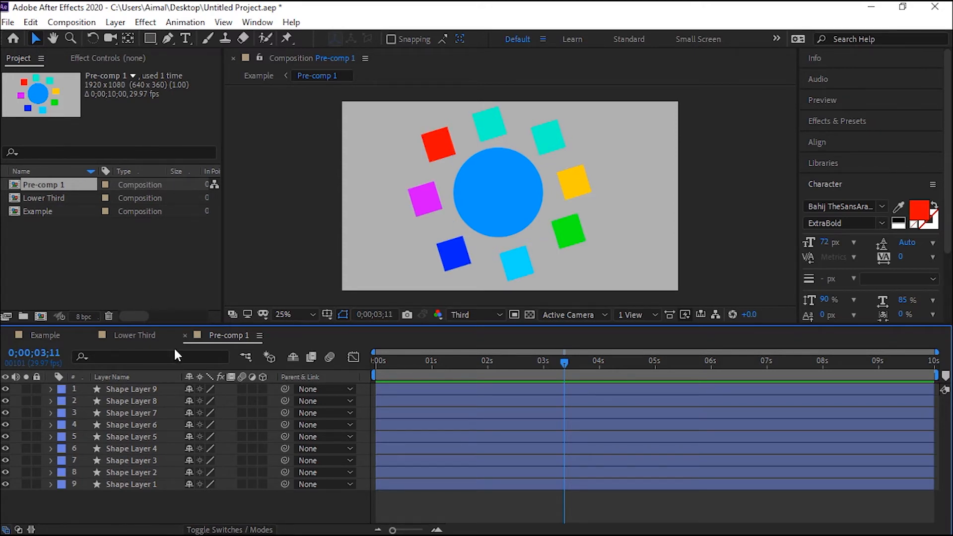
{"action": "left_click", "coordinate": [185, 336]}
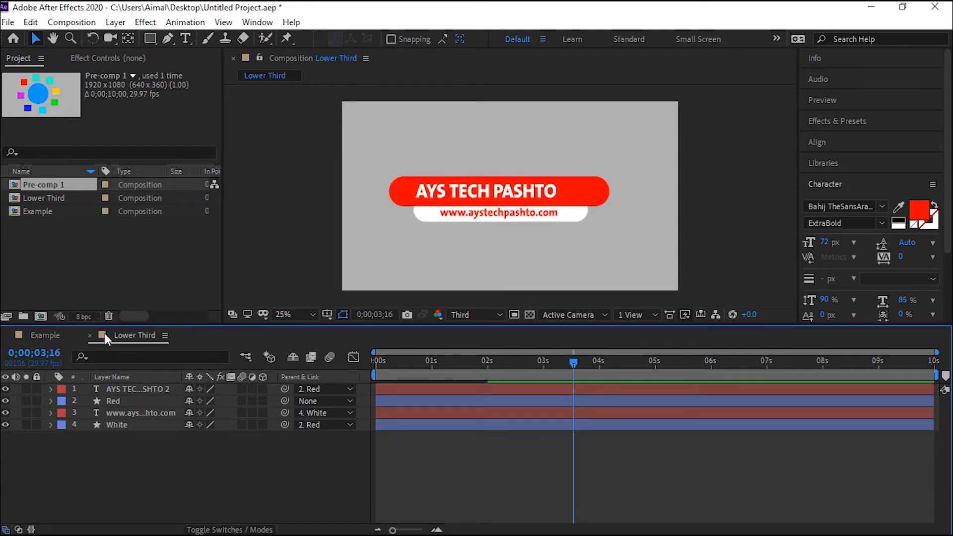
{"action": "left_click", "coordinate": [88, 336]}
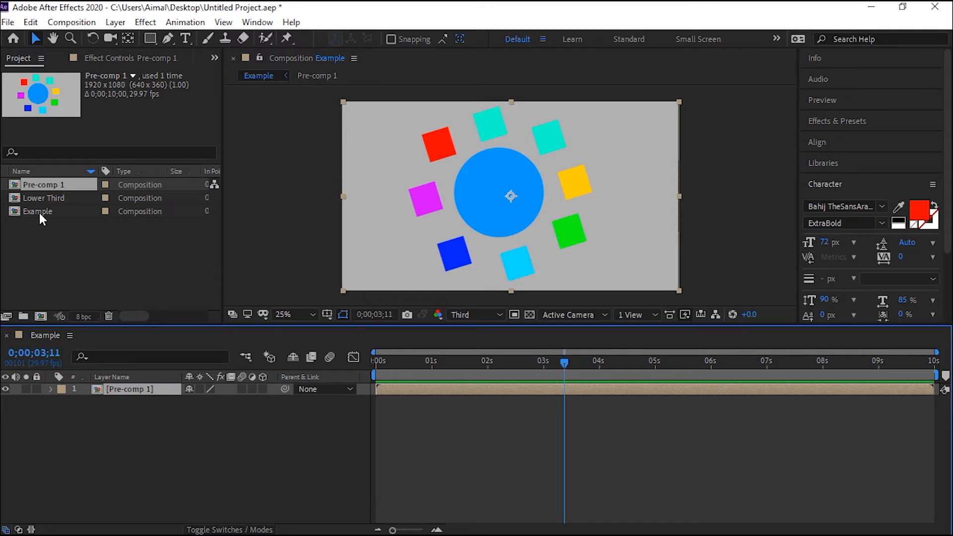
Open the Lower Third composition, reveal all keyframed properties of its layers, and preview the animation.
{"action": "double_click", "coordinate": [29, 195]}
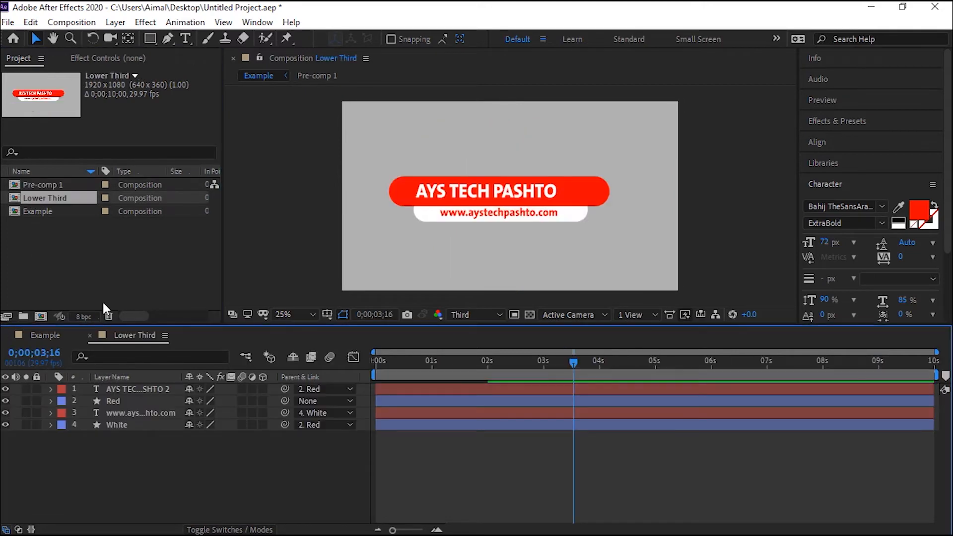
{"action": "left_click", "coordinate": [7, 335]}
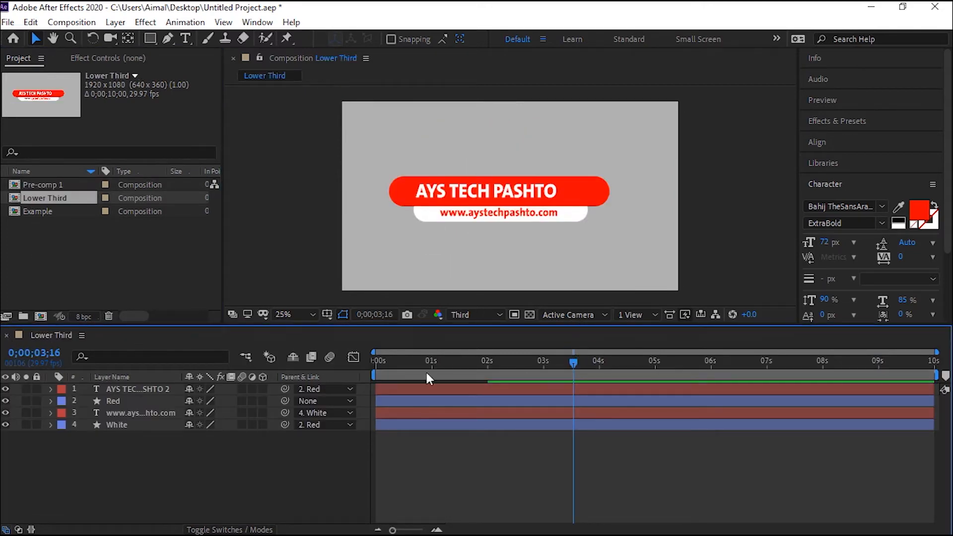
{"action": "left_click_drag", "start_coordinate": [144, 451], "coordinate": [112, 383]}
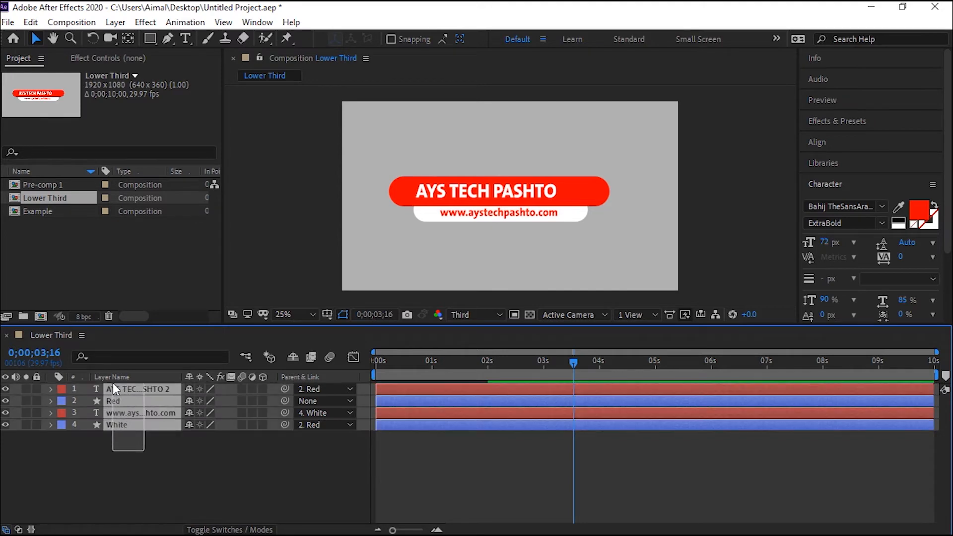
{"action": "key", "text": "u"}
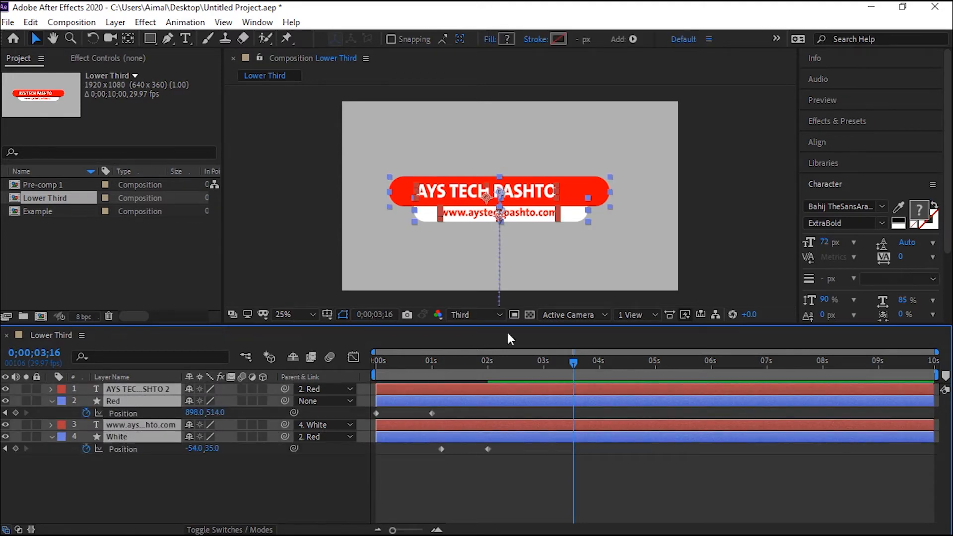
{"action": "left_click_drag", "start_coordinate": [574, 361], "coordinate": [282, 359]}
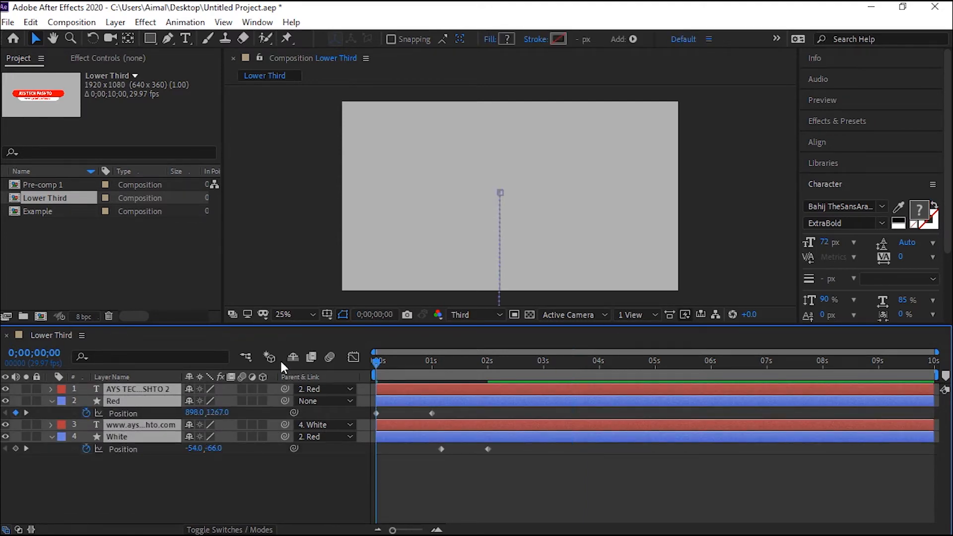
{"action": "key", "text": "space"}
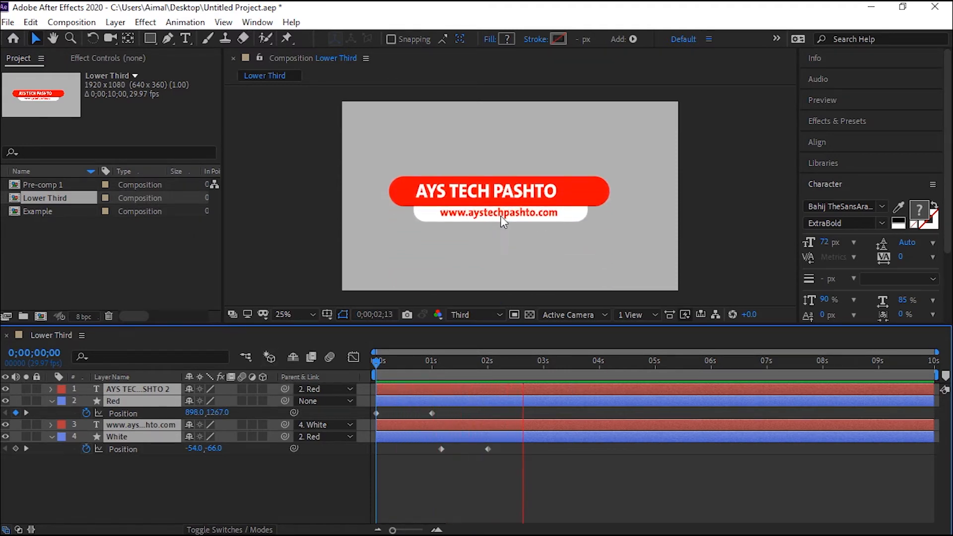
{"action": "key", "text": "space"}
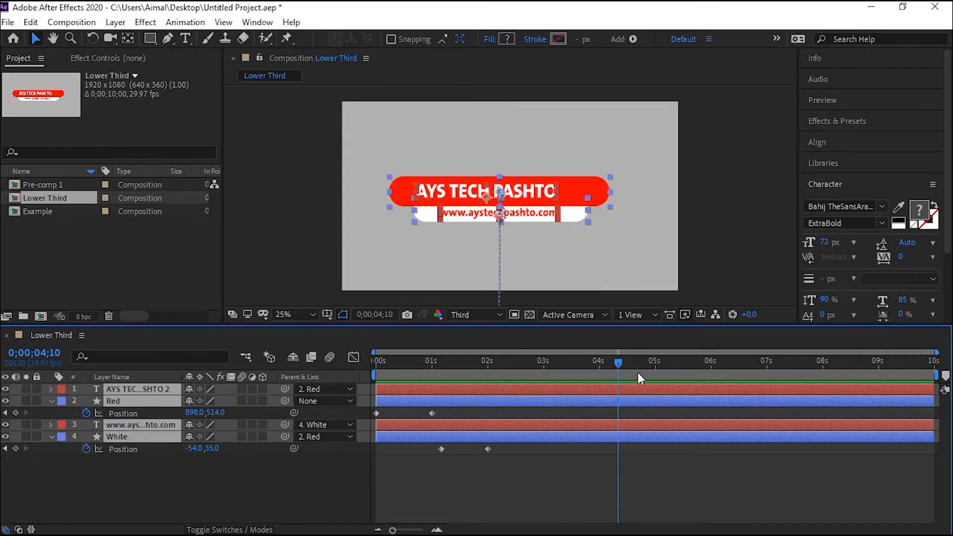
Scrub through and preview the Lower Third animation from the start.
{"action": "left_click_drag", "start_coordinate": [624, 366], "coordinate": [881, 375]}
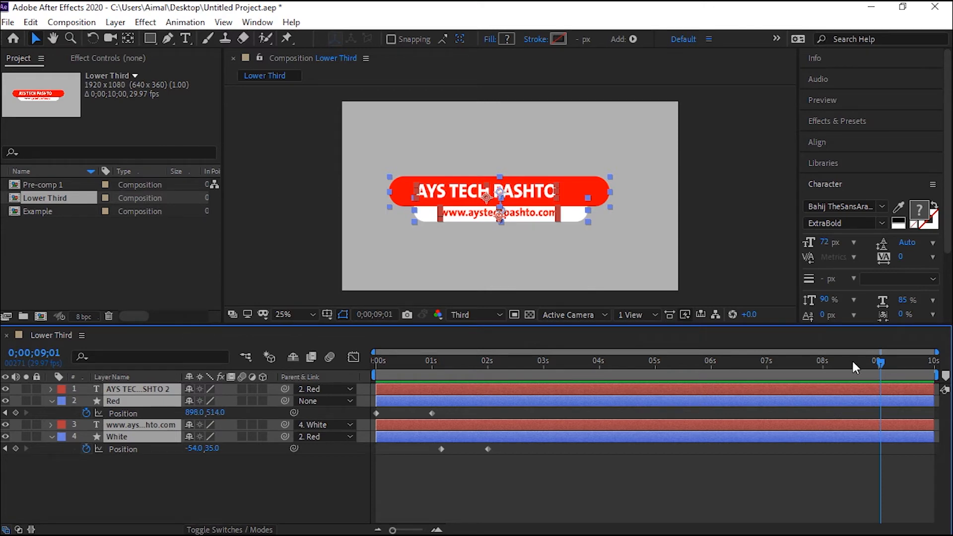
{"action": "left_click", "coordinate": [875, 362]}
{"action": "left_click_drag", "start_coordinate": [876, 363], "coordinate": [554, 396]}
{"action": "left_click_drag", "start_coordinate": [826, 387], "coordinate": [379, 417]}
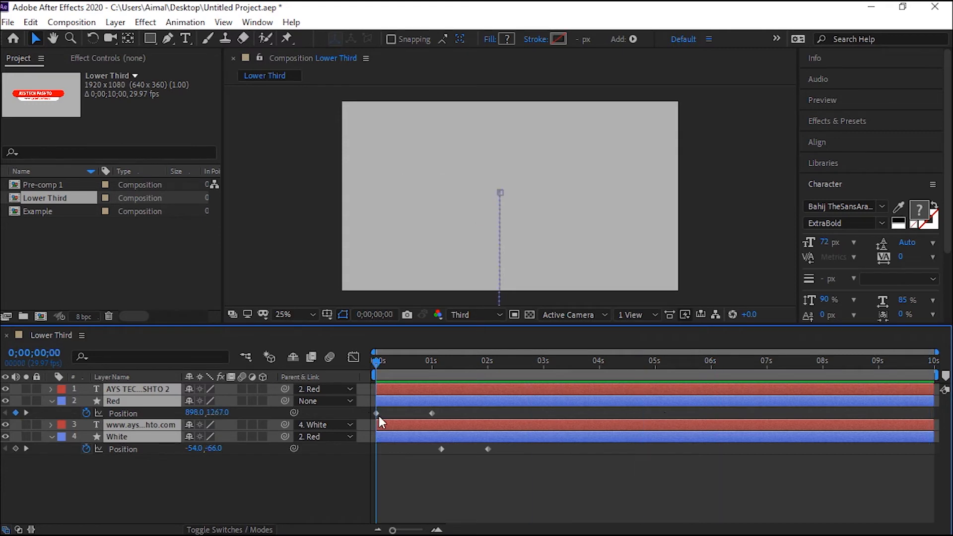
{"action": "key", "text": "space"}
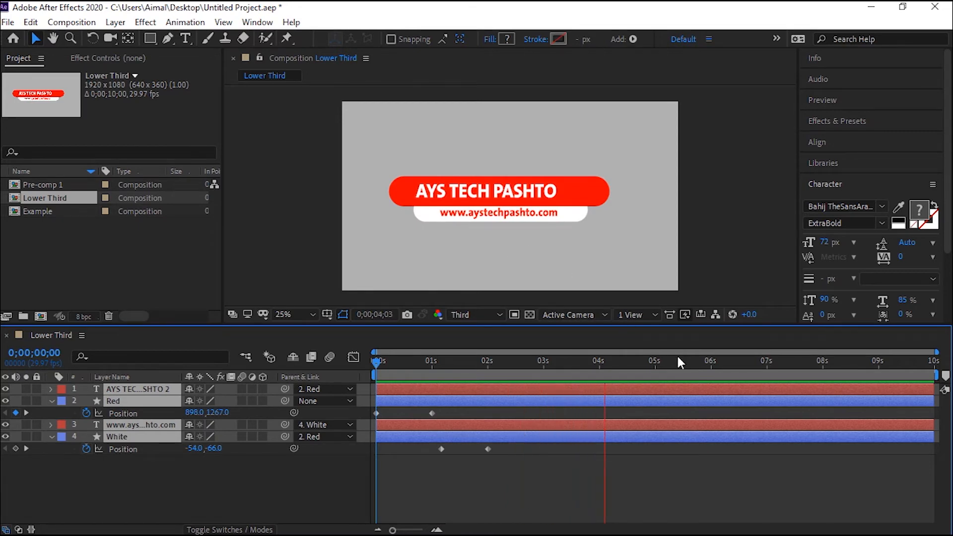
{"action": "key", "text": "space"}
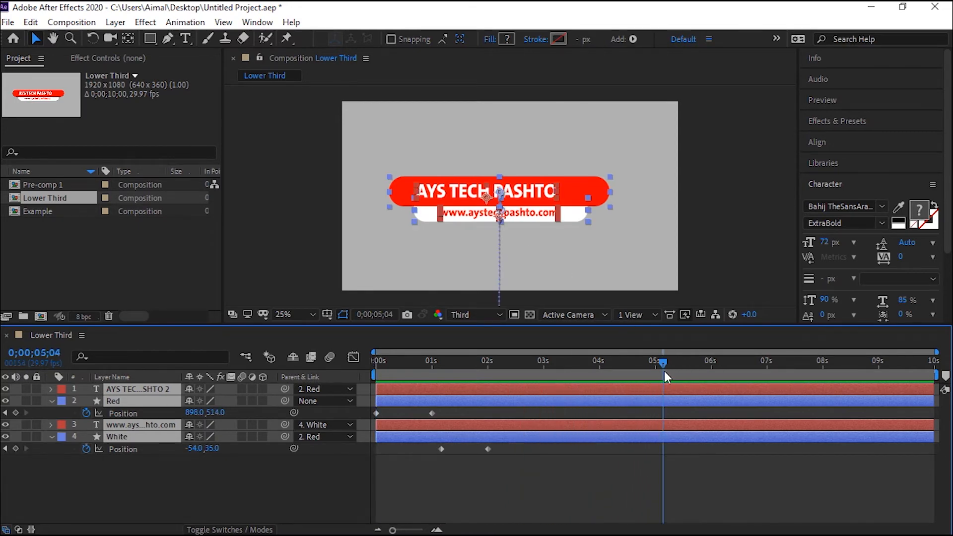
Trim all four layers so they end at the 5-second mark.
{"action": "left_click_drag", "start_coordinate": [660, 360], "coordinate": [656, 360]}
{"action": "left_click", "coordinate": [170, 462]}
{"action": "key", "text": "ctrl+a"}
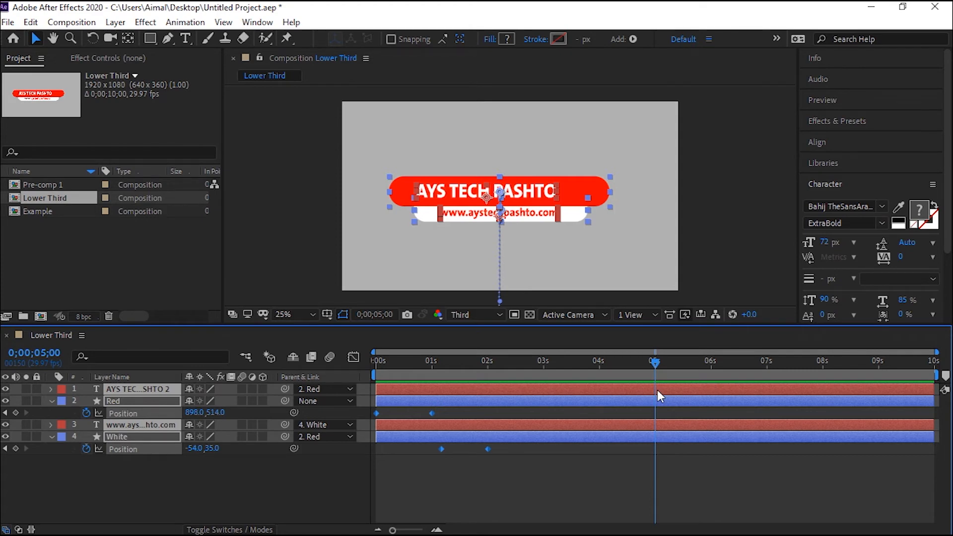
{"action": "key", "text": "alt+bracketright"}
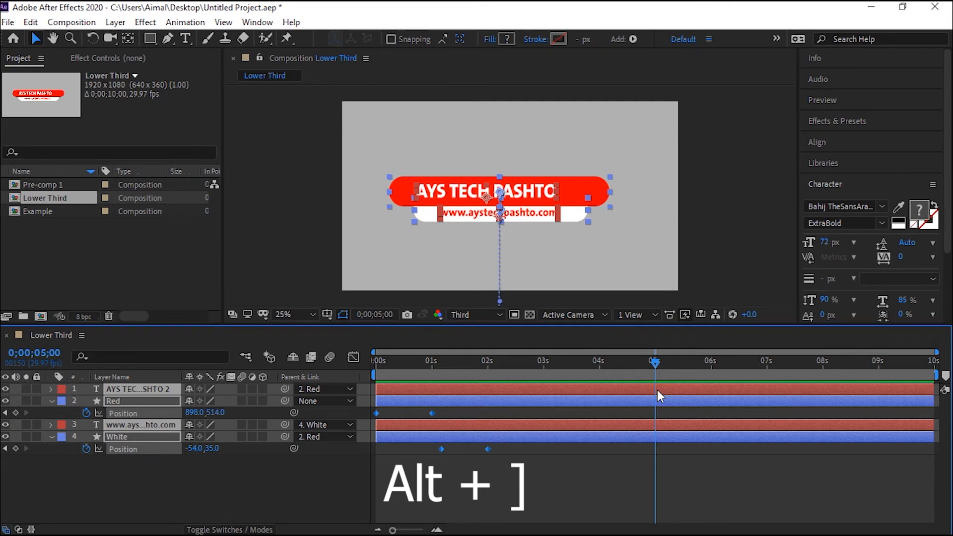
{"action": "key", "text": "alt+bracketright"}
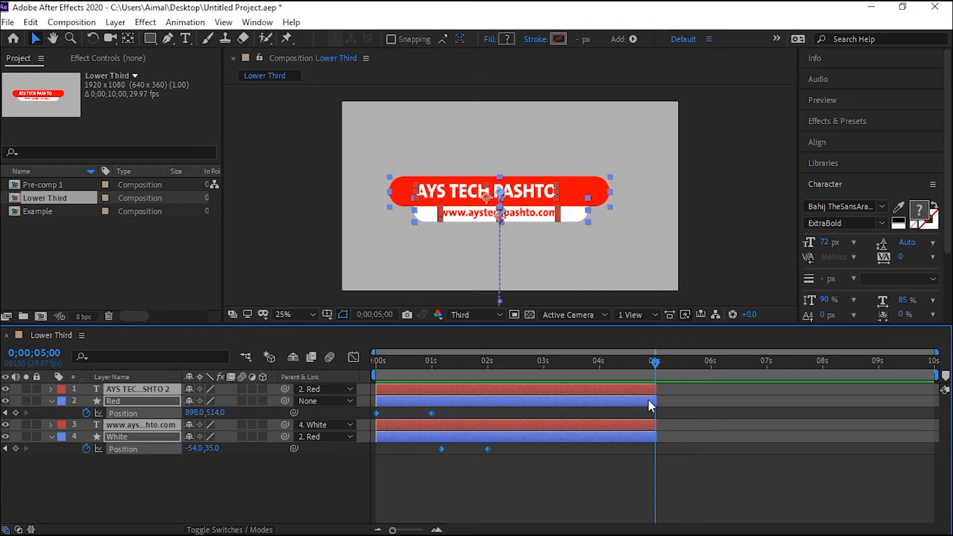
Pre-compose all four layers, enabling the option to adjust composition duration to the selected layers' time span.
{"action": "left_click", "coordinate": [51, 436]}
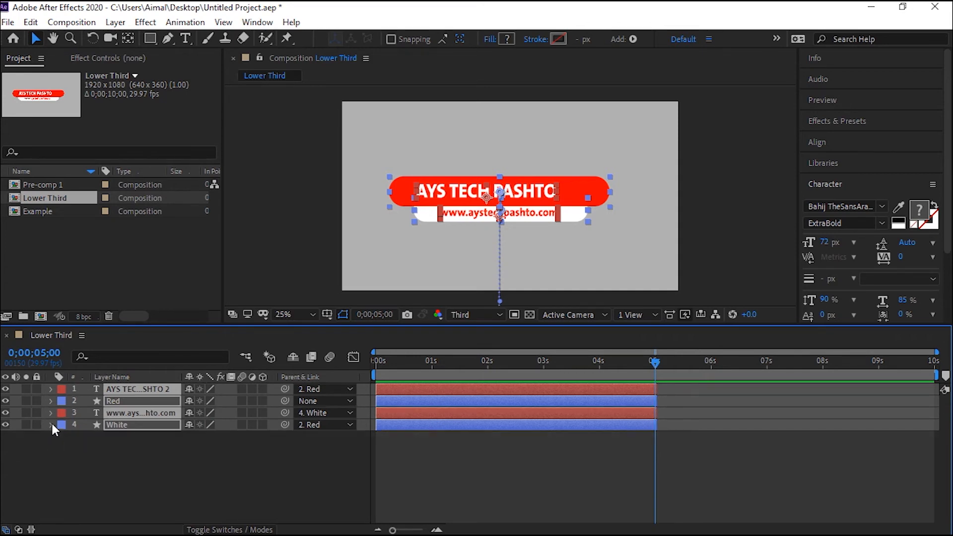
{"action": "left_click", "coordinate": [218, 452]}
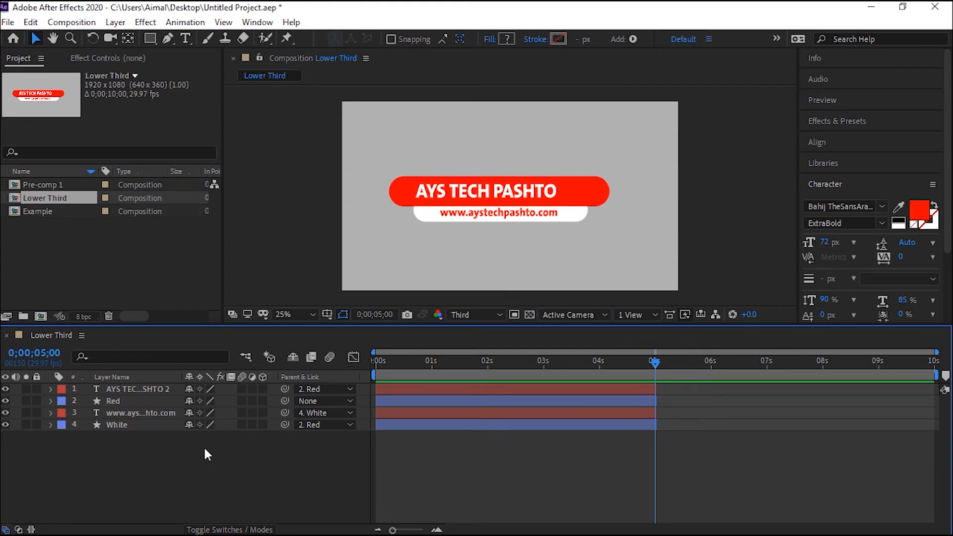
{"action": "left_click_drag", "start_coordinate": [189, 443], "coordinate": [155, 386]}
{"action": "right_click", "coordinate": [130, 390]}
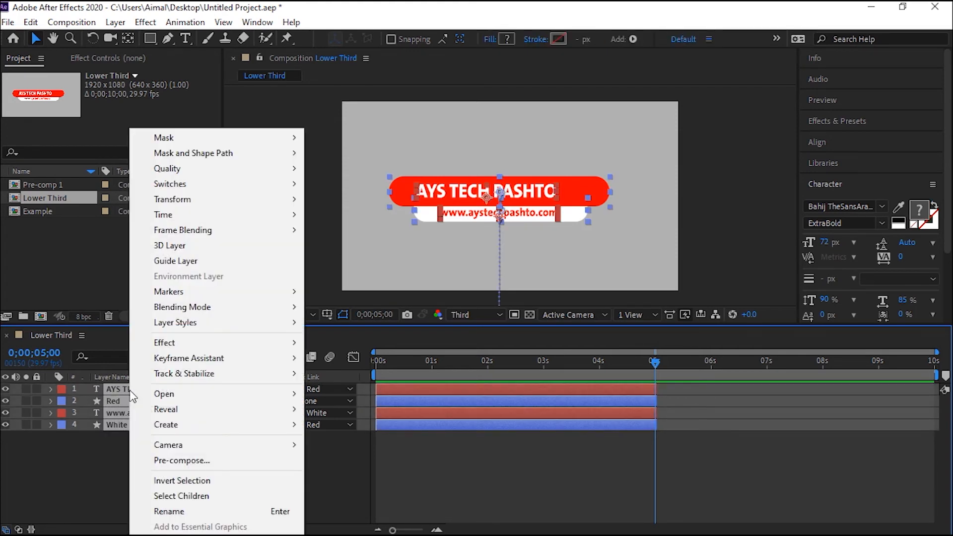
{"action": "left_click", "coordinate": [202, 462]}
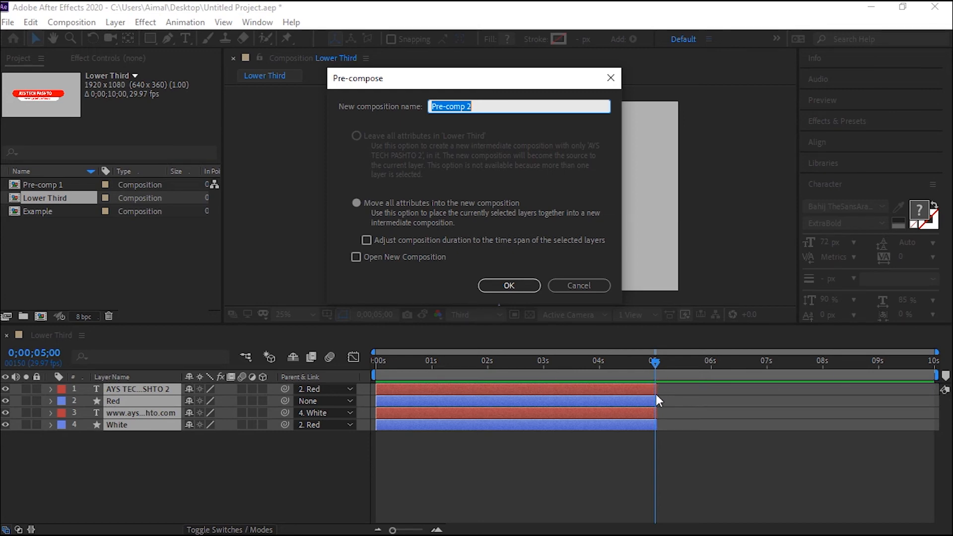
{"action": "left_click", "coordinate": [366, 241]}
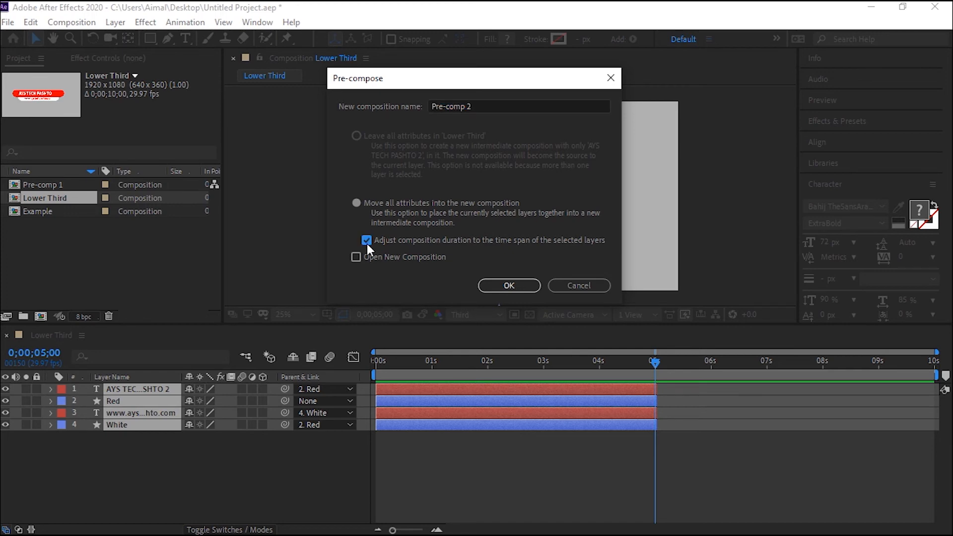
{"action": "left_click", "coordinate": [518, 287]}
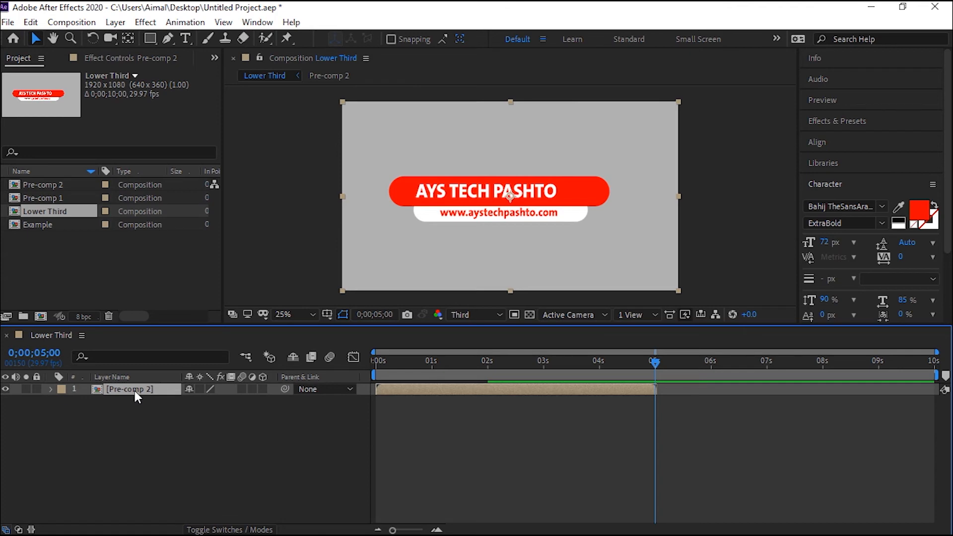
Rename the new pre-comp layer as Start.
{"action": "key", "text": "Return"}
{"action": "type", "text": "Start"}
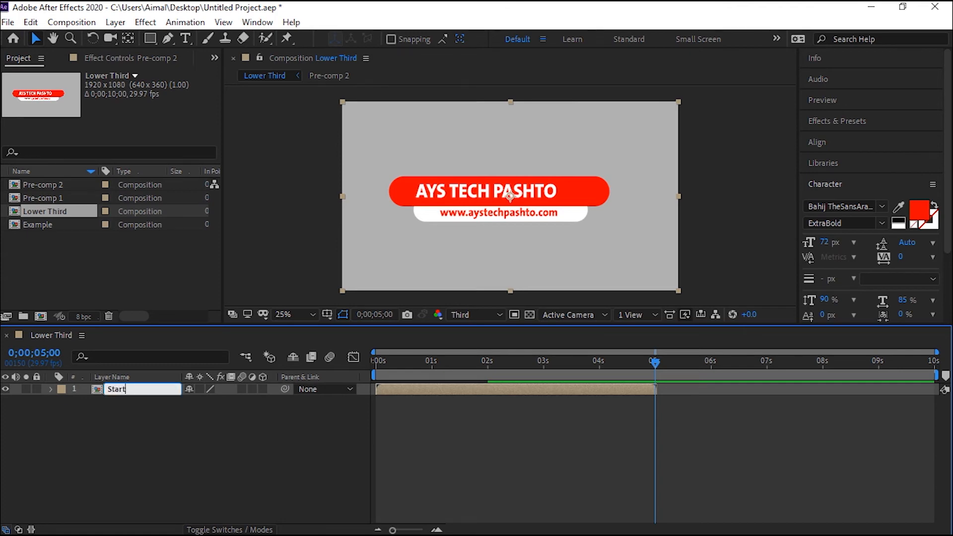
{"action": "key", "text": "Return"}
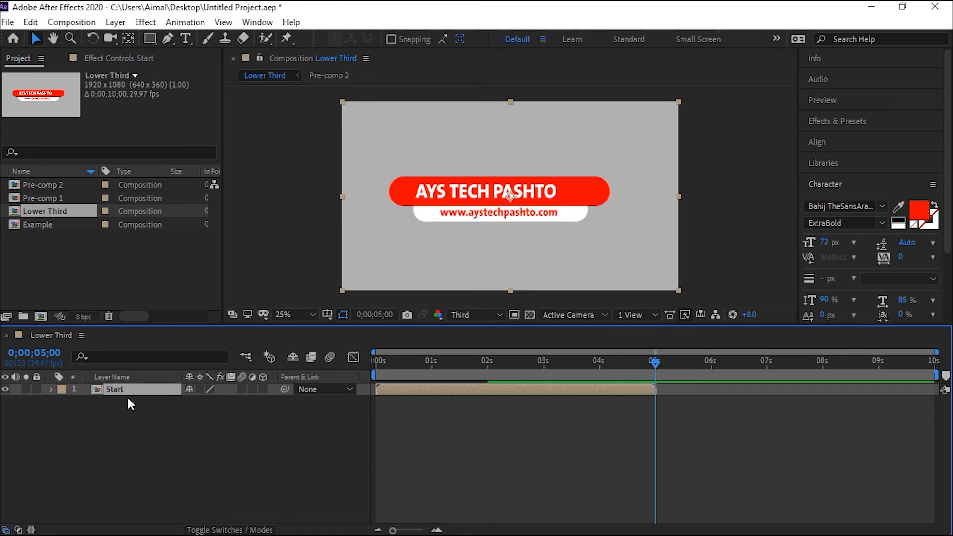
Duplicate the Start layer, move the copy to the bottom, and rename it End.
{"action": "key", "text": "ctrl+d"}
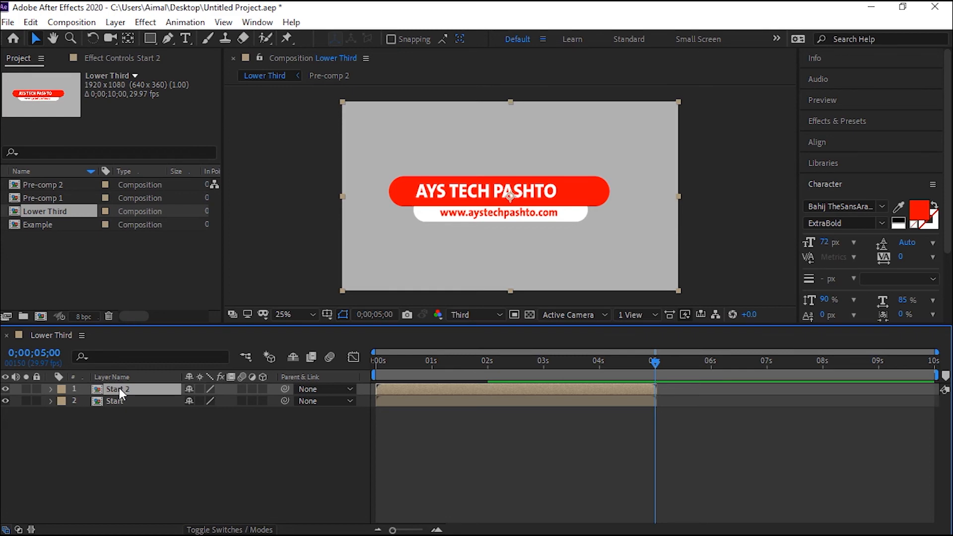
{"action": "left_click_drag", "start_coordinate": [119, 388], "coordinate": [121, 413]}
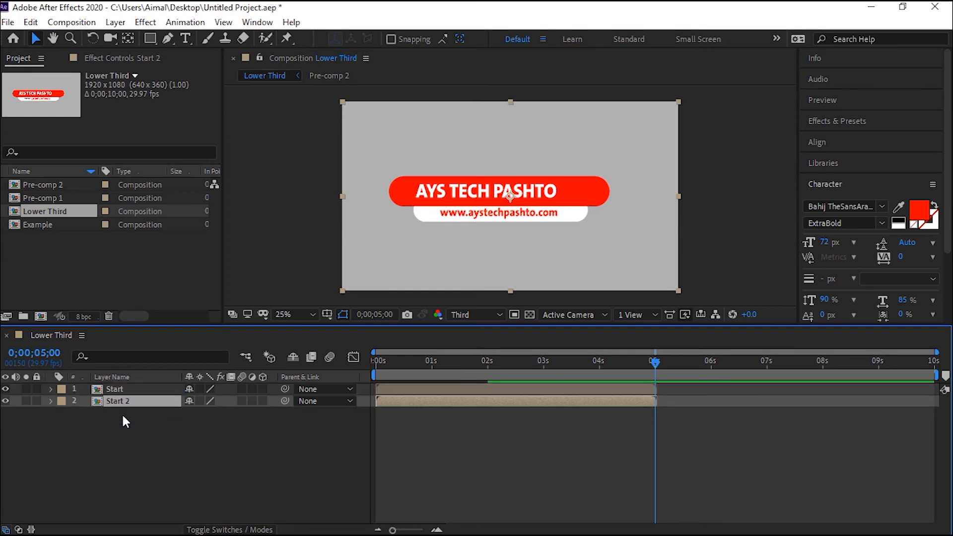
{"action": "key", "text": "Return"}
{"action": "type", "text": "End"}
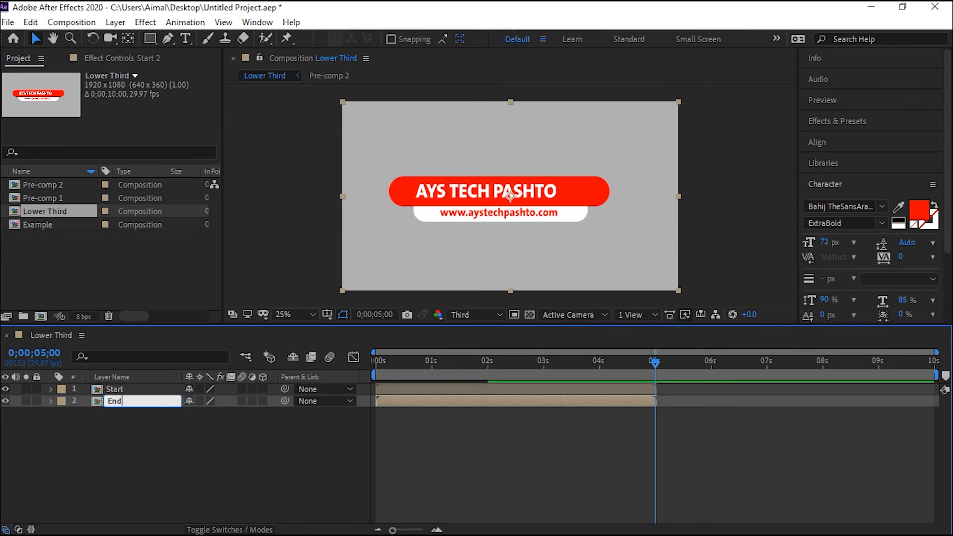
{"action": "key", "text": "Return"}
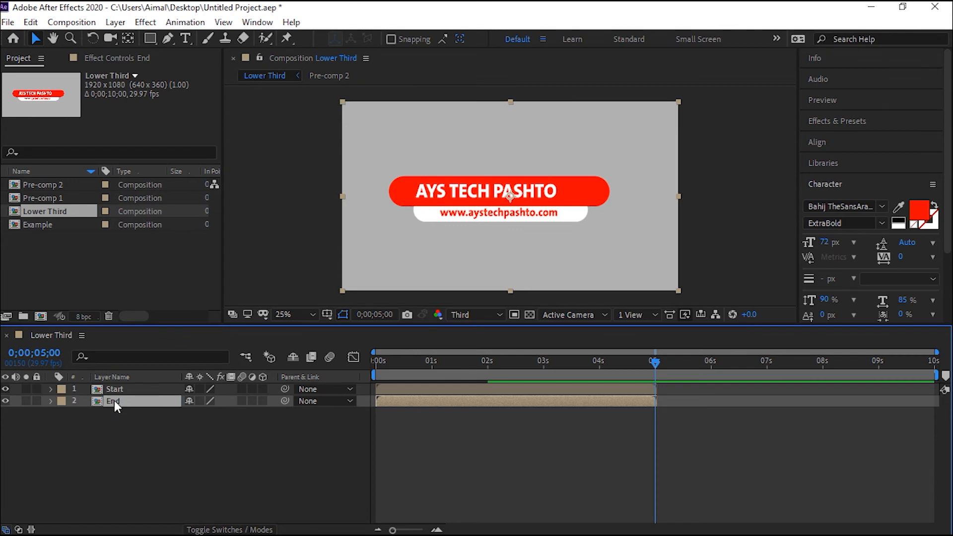
Apply Time-Reverse Layer to the End layer.
{"action": "right_click", "coordinate": [114, 400]}
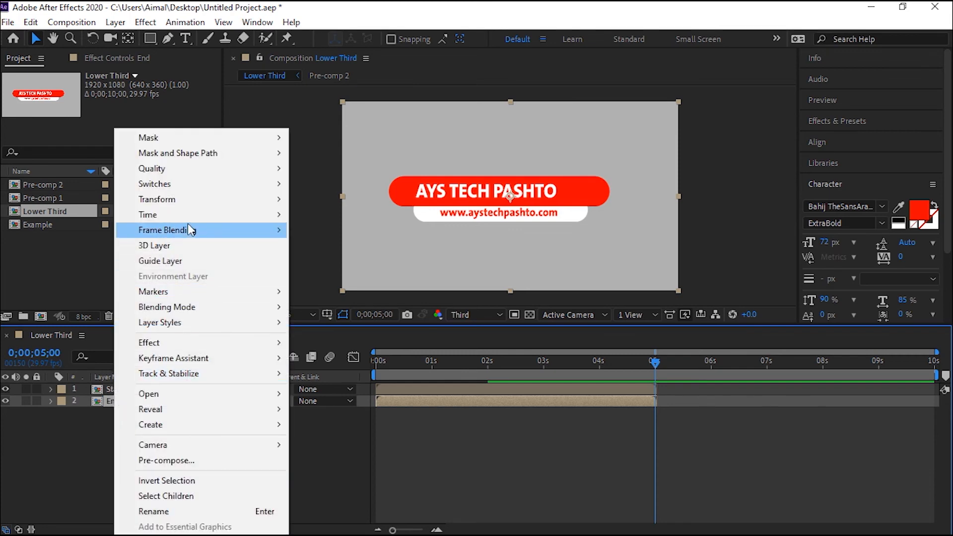
{"action": "mouse_move", "coordinate": [194, 215]}
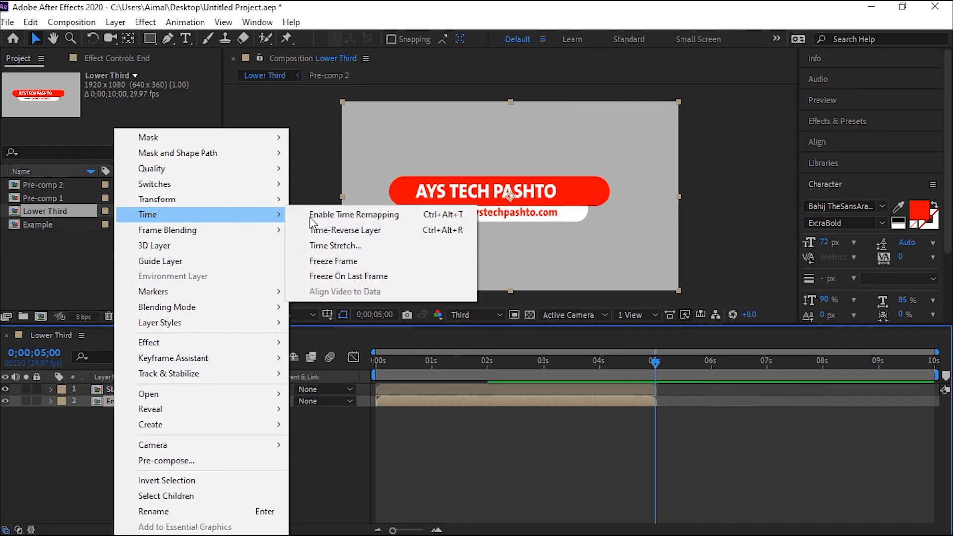
{"action": "left_click", "coordinate": [366, 233]}
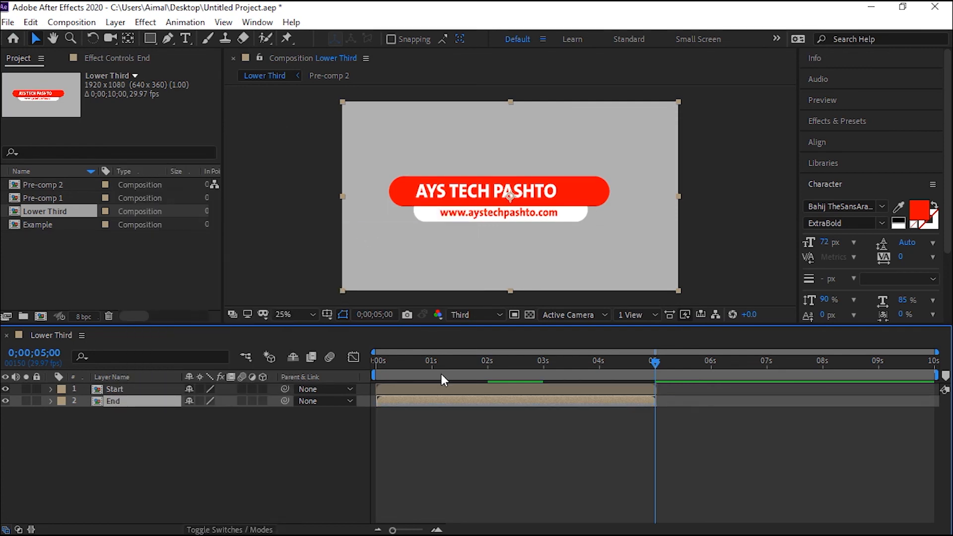
Slide the End layer to begin at 5 seconds and preview the animation from the start.
{"action": "left_click_drag", "start_coordinate": [391, 401], "coordinate": [662, 401]}
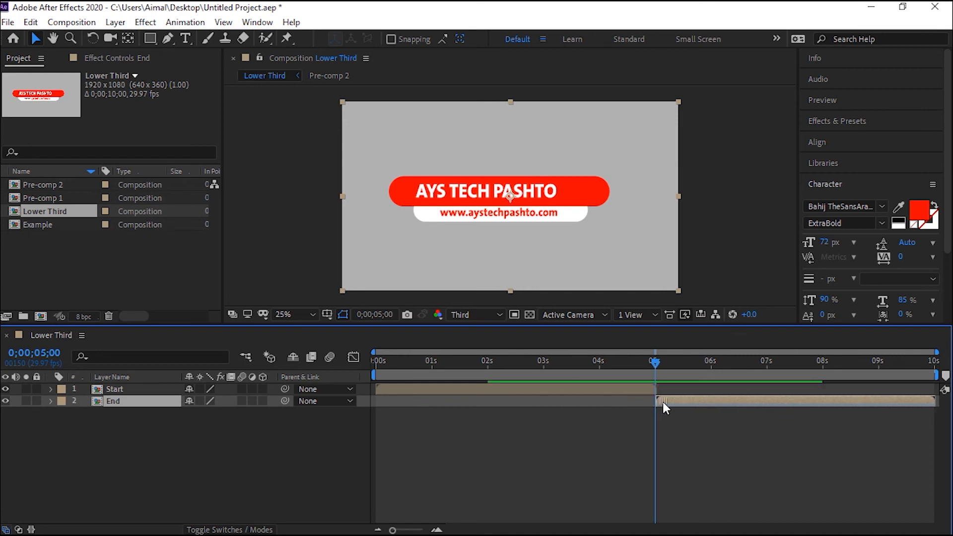
{"action": "left_click_drag", "start_coordinate": [659, 362], "coordinate": [357, 344]}
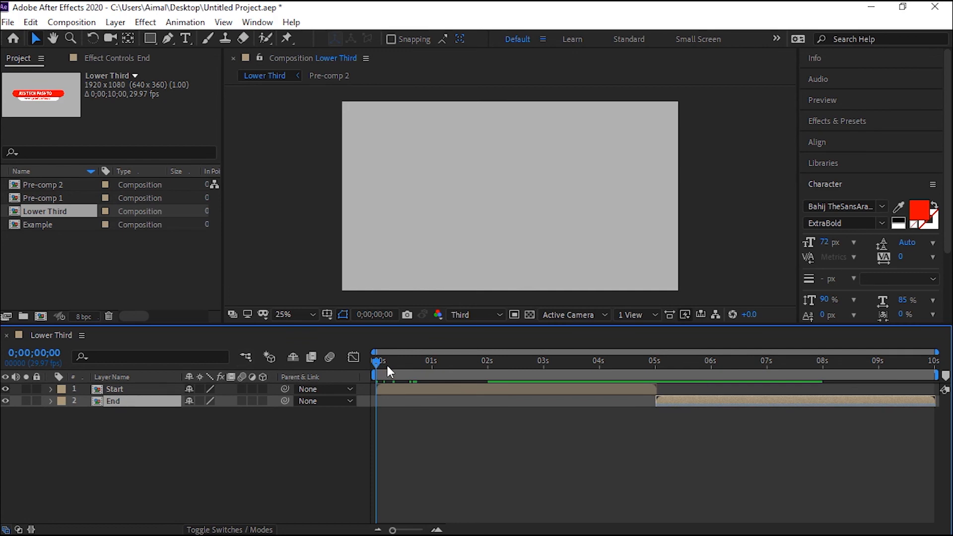
{"action": "key", "text": "space"}
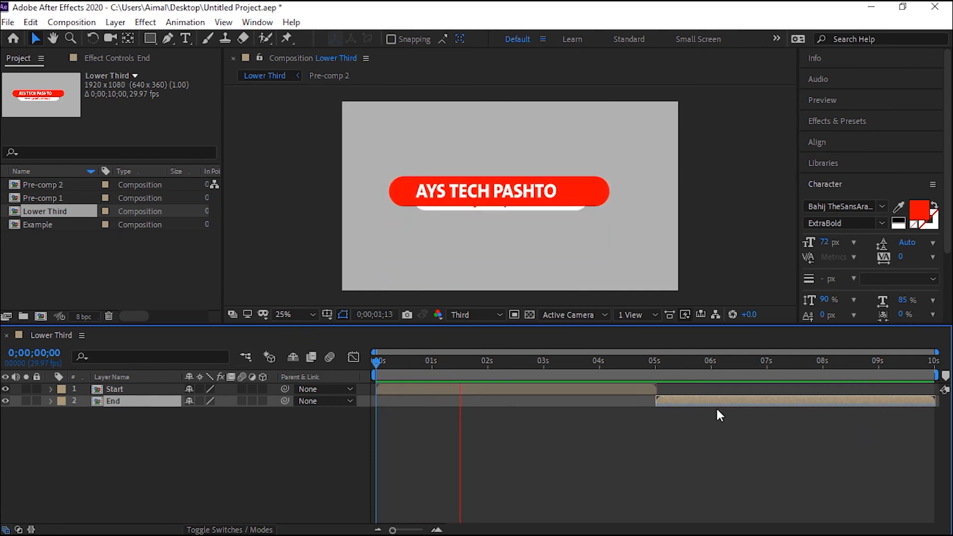